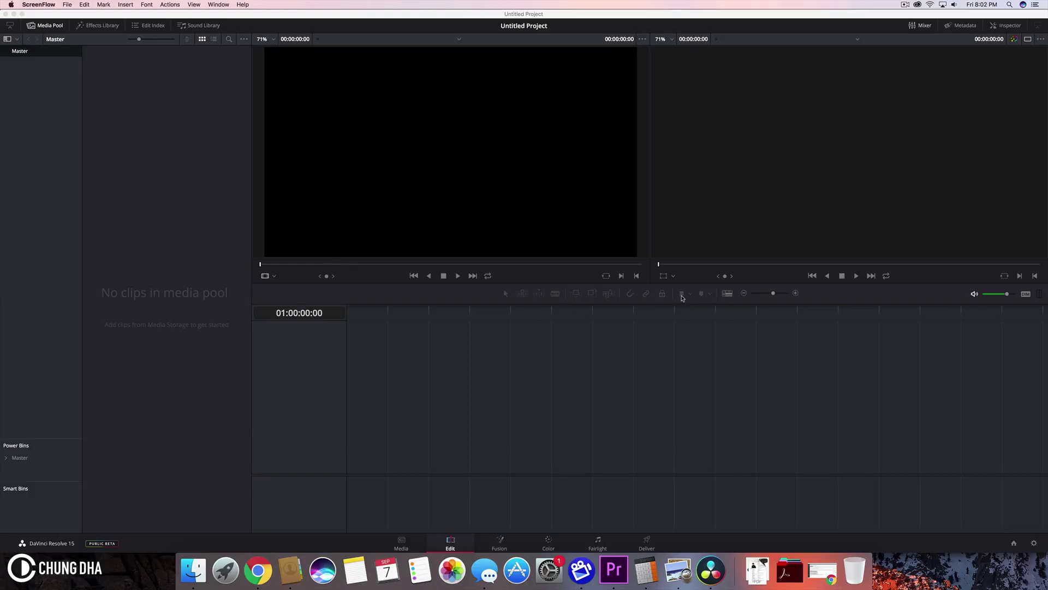
Step: Show the built-in Titles templates under Toolbox in the Effects Library
{"action": "right_click", "coordinate": [197, 249]}
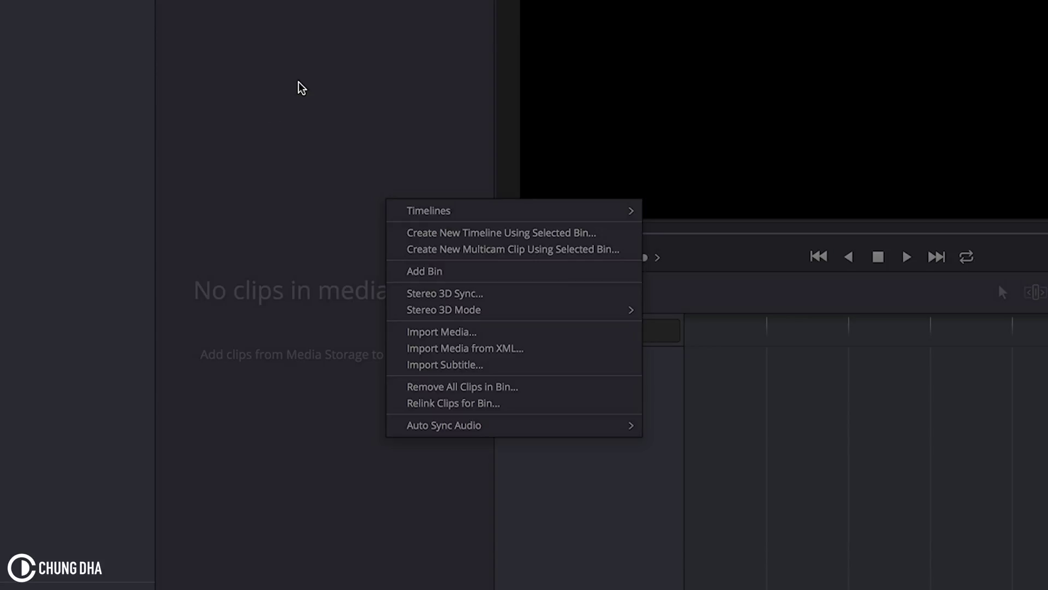
{"action": "left_click", "coordinate": [279, 77]}
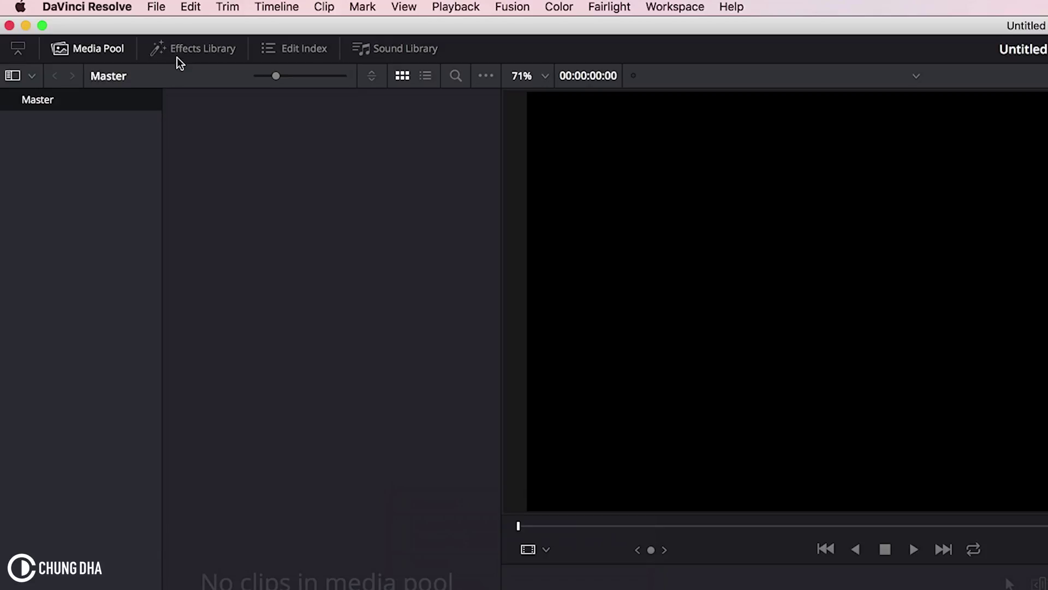
{"action": "left_click", "coordinate": [97, 26]}
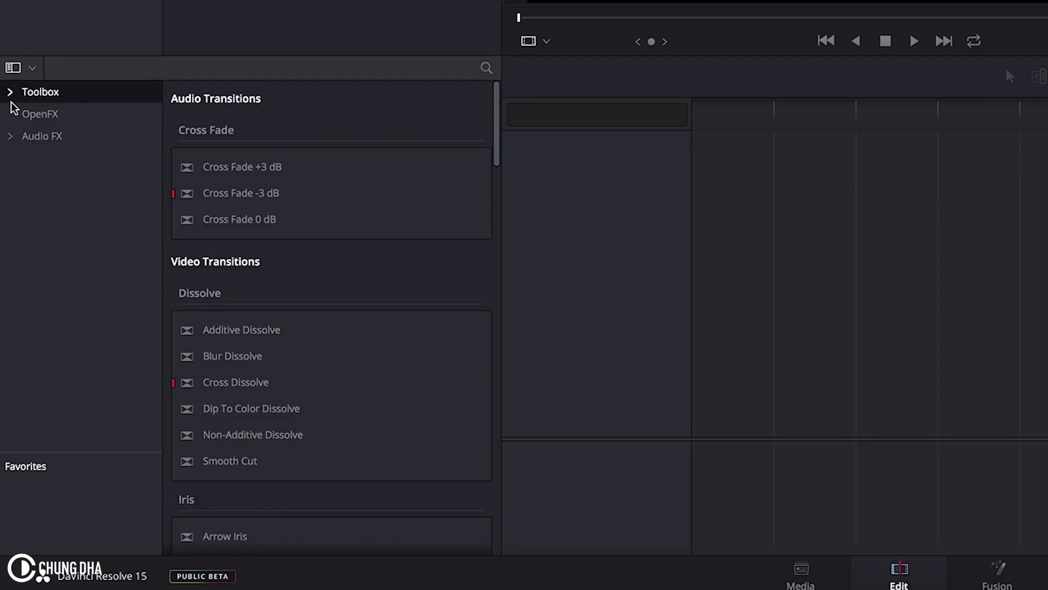
{"action": "left_click", "coordinate": [10, 92]}
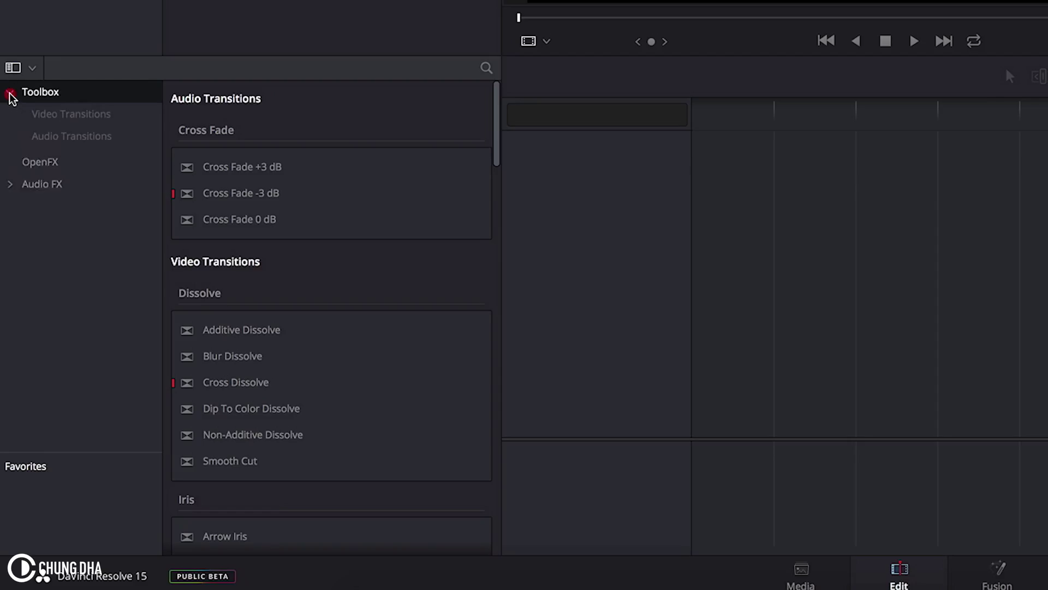
{"action": "left_click", "coordinate": [43, 158]}
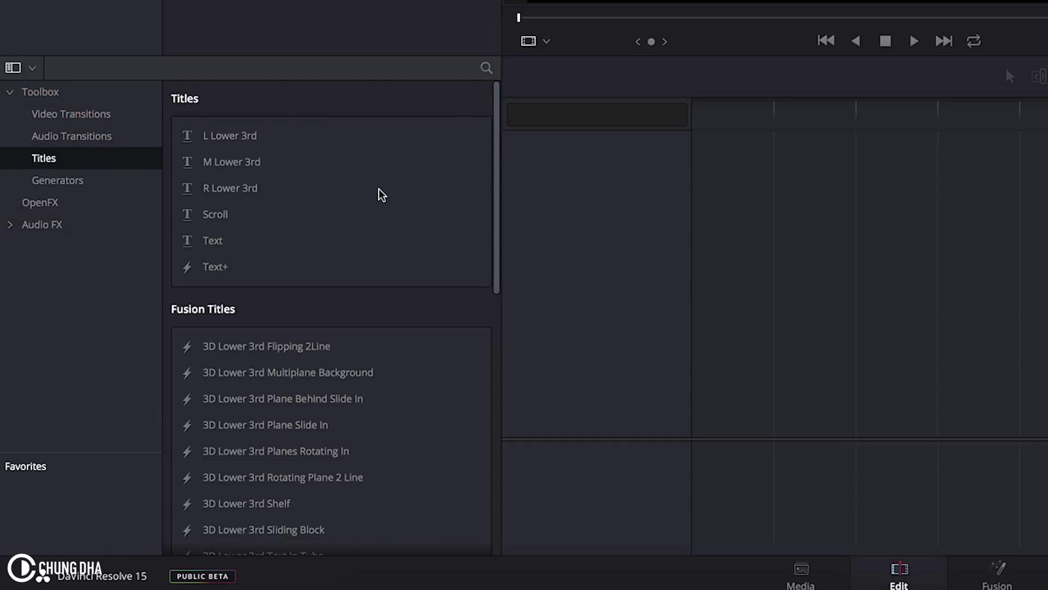
{"action": "scroll", "coordinate": [391, 247], "scroll_direction": "down", "scroll_amount": 8}
{"action": "scroll", "coordinate": [391, 225], "scroll_direction": "down", "scroll_amount": 5}
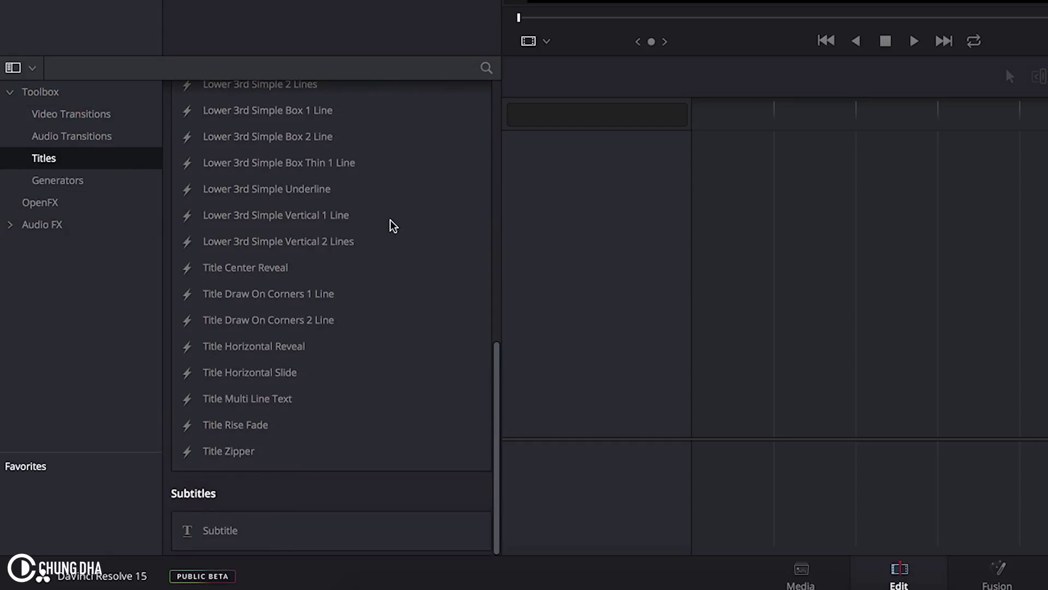
{"action": "scroll", "coordinate": [391, 226], "scroll_direction": "up", "scroll_amount": 15}
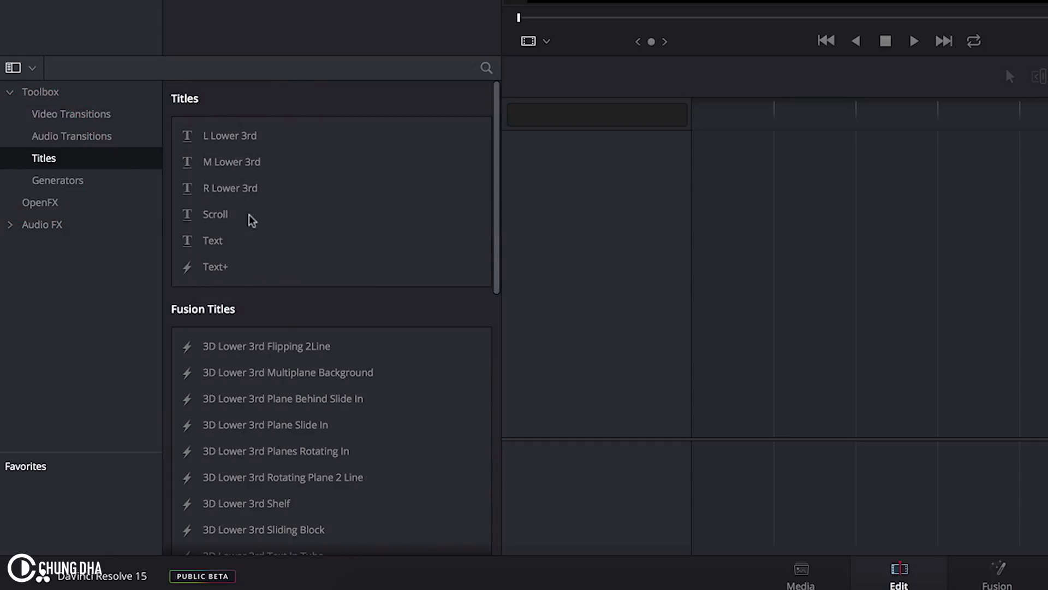
{"action": "scroll", "coordinate": [293, 349], "scroll_direction": "down", "scroll_amount": 15}
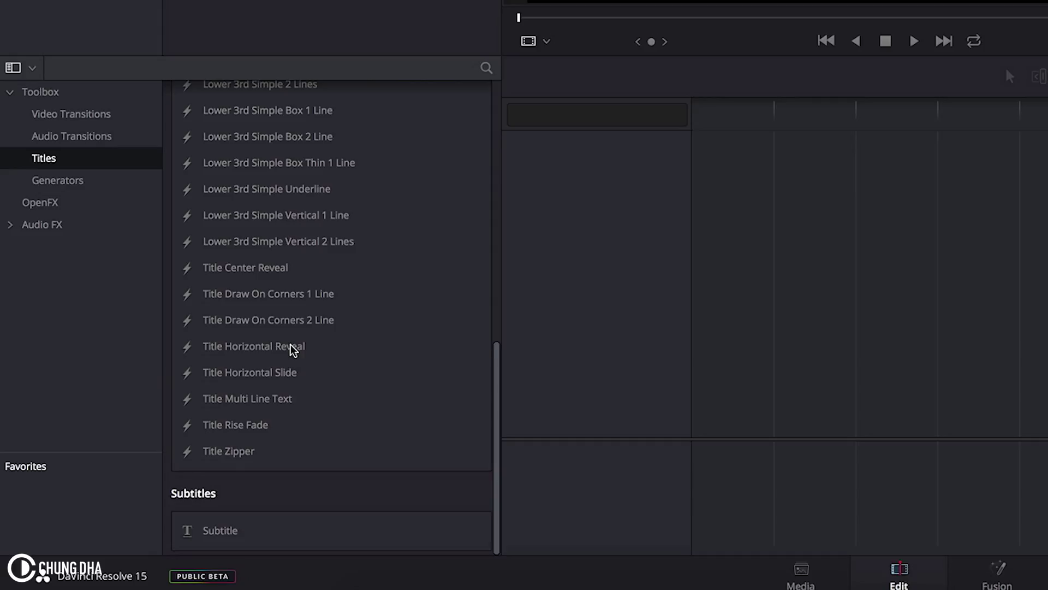
{"action": "scroll", "coordinate": [293, 350], "scroll_direction": "up", "scroll_amount": 8}
{"action": "scroll", "coordinate": [293, 350], "scroll_direction": "up", "scroll_amount": 7}
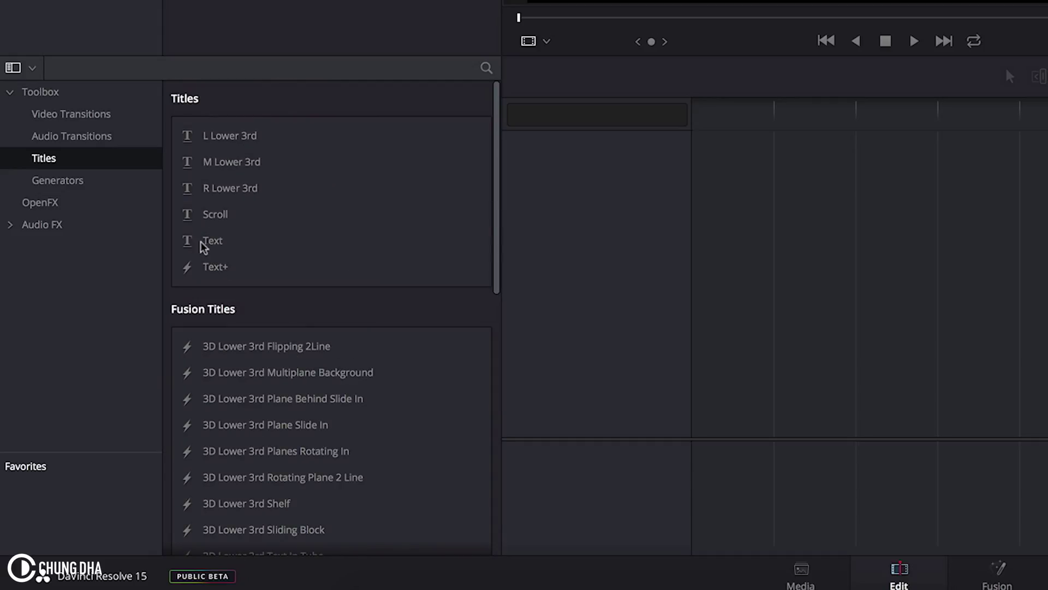
Step: Place a basic Text title on the timeline and move it up onto Video 2
{"action": "mouse_move", "coordinate": [188, 240]}
{"action": "left_mouse_down"}
{"action": "mouse_move", "coordinate": [230, 242]}
{"action": "mouse_move", "coordinate": [350, 461]}
{"action": "left_mouse_up"}
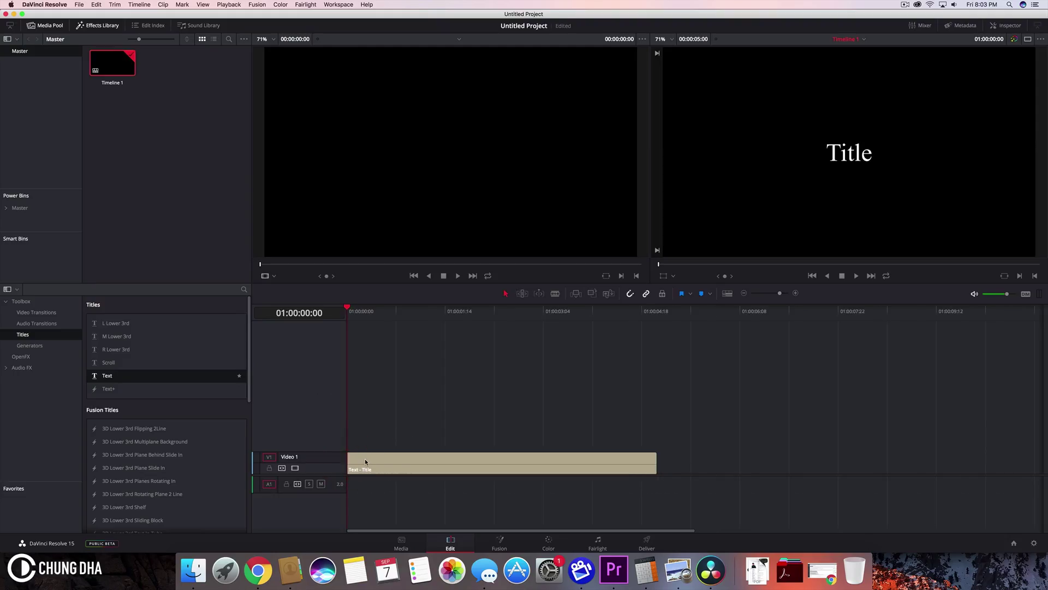
{"action": "left_click_drag", "start_coordinate": [364, 461], "coordinate": [361, 445]}
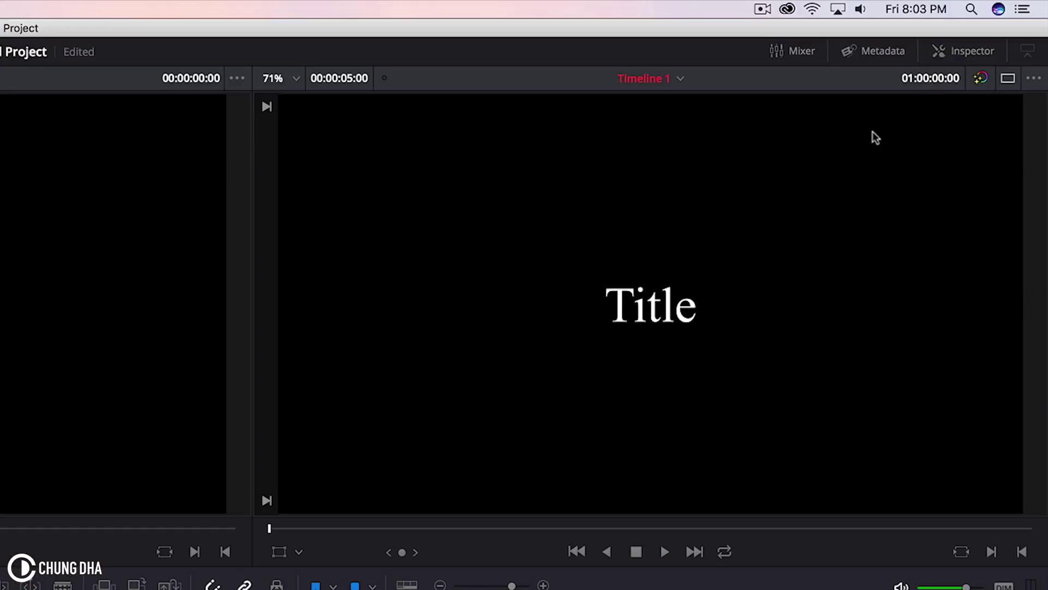
Step: Replace the placeholder 'Title' with 'Subscribe to Chung Dha' in the Inspector's Rich Text field
{"action": "left_click", "coordinate": [955, 53]}
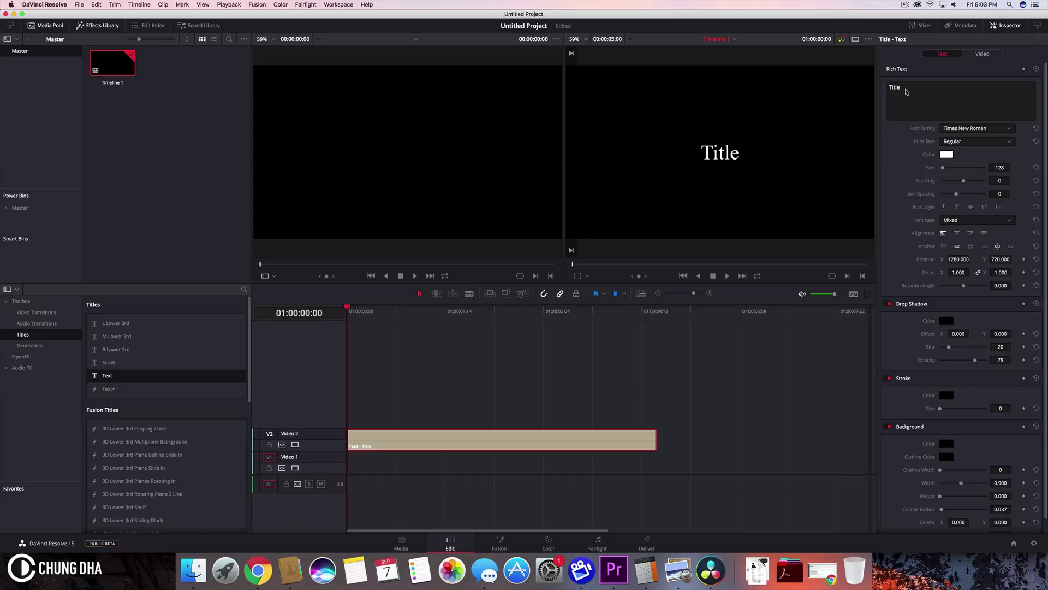
{"action": "left_click", "coordinate": [907, 91]}
{"action": "key", "text": "ctrl+a"}
{"action": "type", "text": "S"}
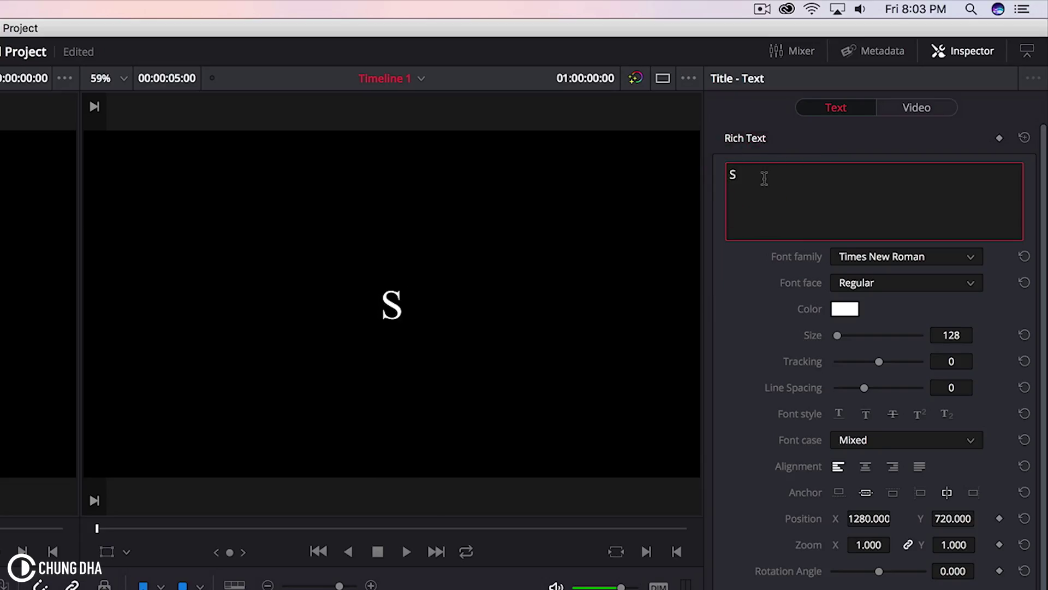
{"action": "type", "text": "un"}
{"action": "key", "text": "BackSpace"}
{"action": "type", "text": "b"}
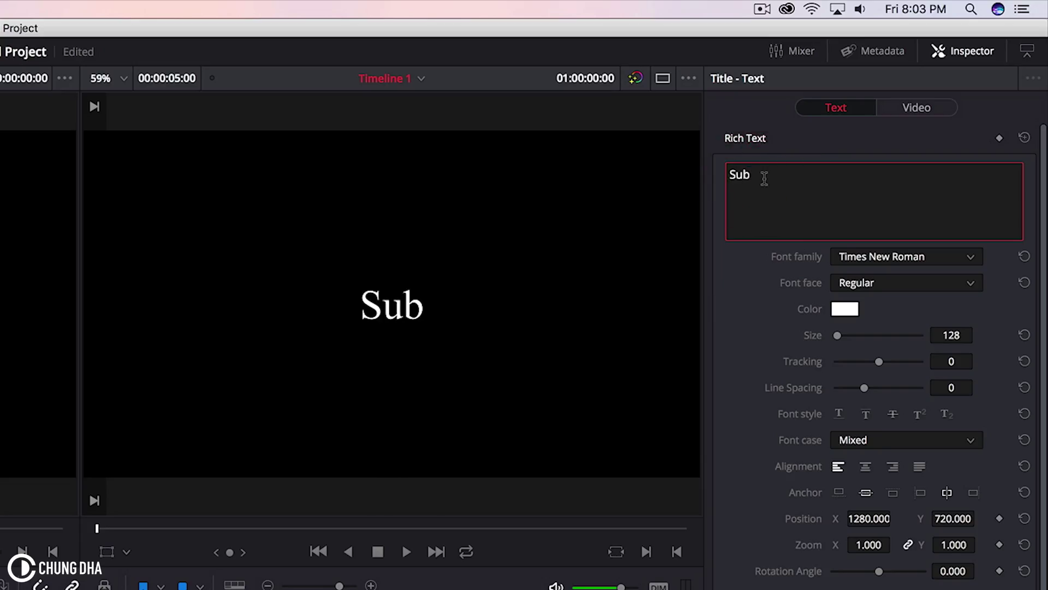
{"action": "type", "text": "sct"}
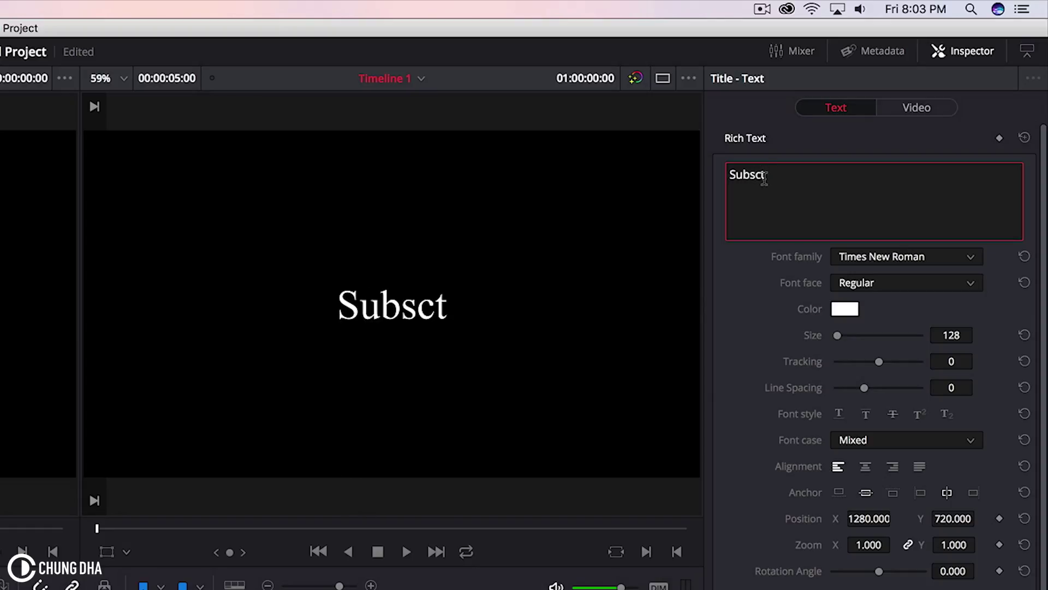
{"action": "key", "text": "BackSpace"}
{"action": "type", "text": "ribe"}
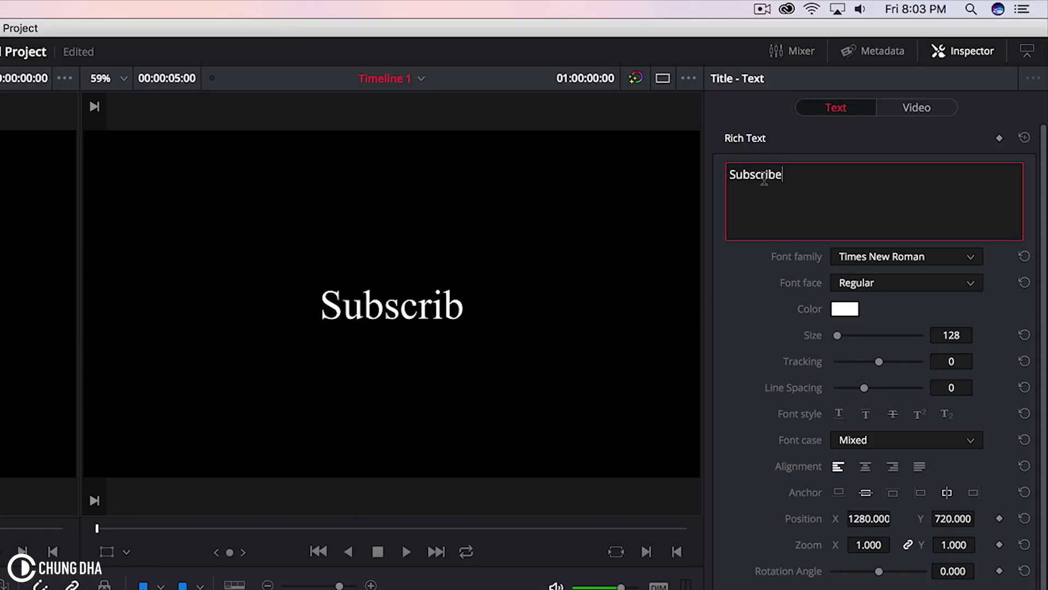
{"action": "type", "text": " to Chu"}
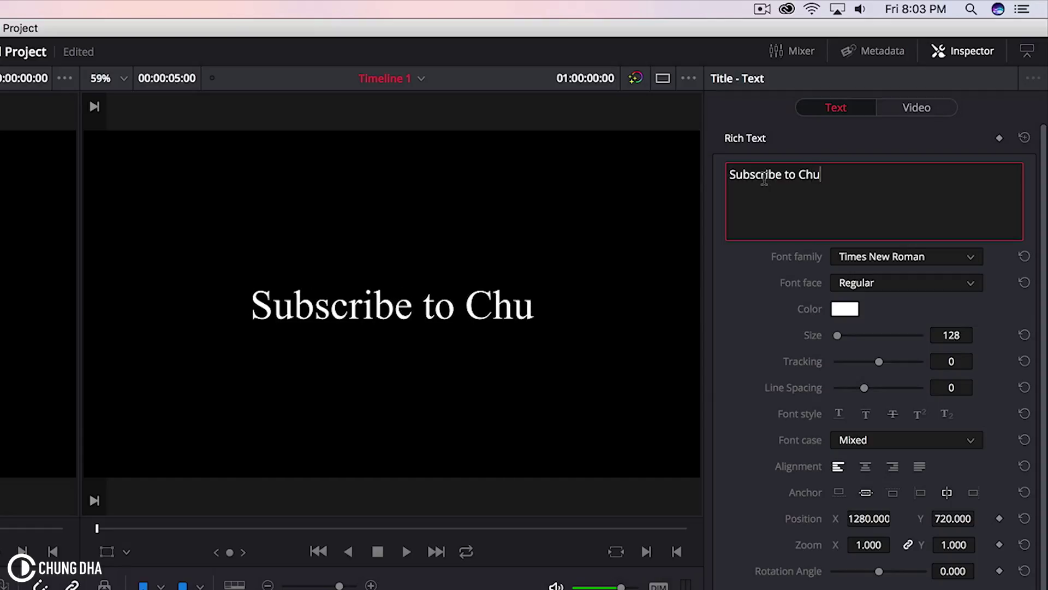
{"action": "type", "text": "ng Dha"}
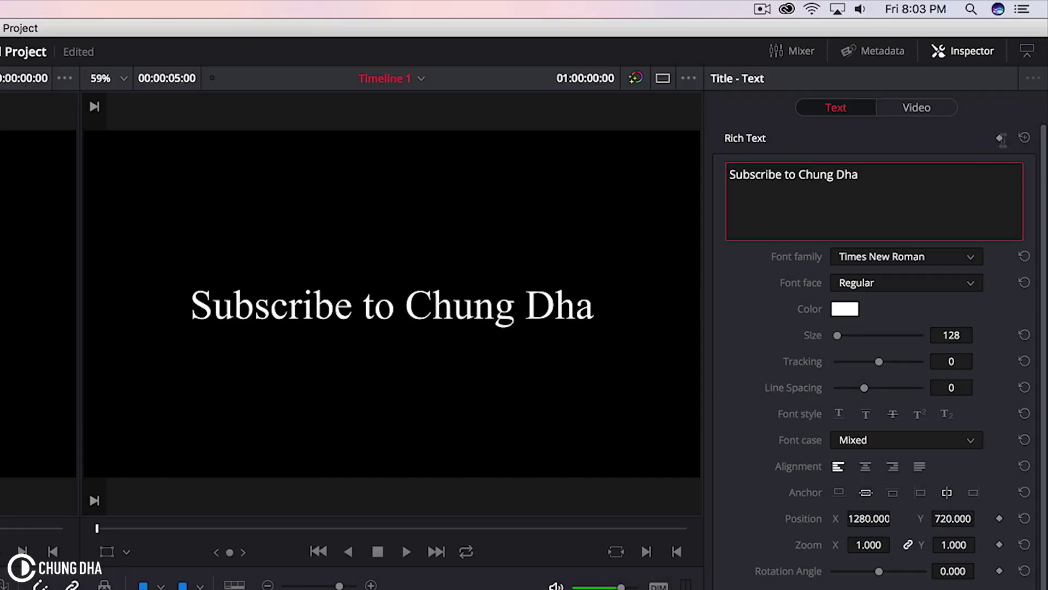
Step: Change the title's font family to DIN Condensed
{"action": "left_click", "coordinate": [909, 256]}
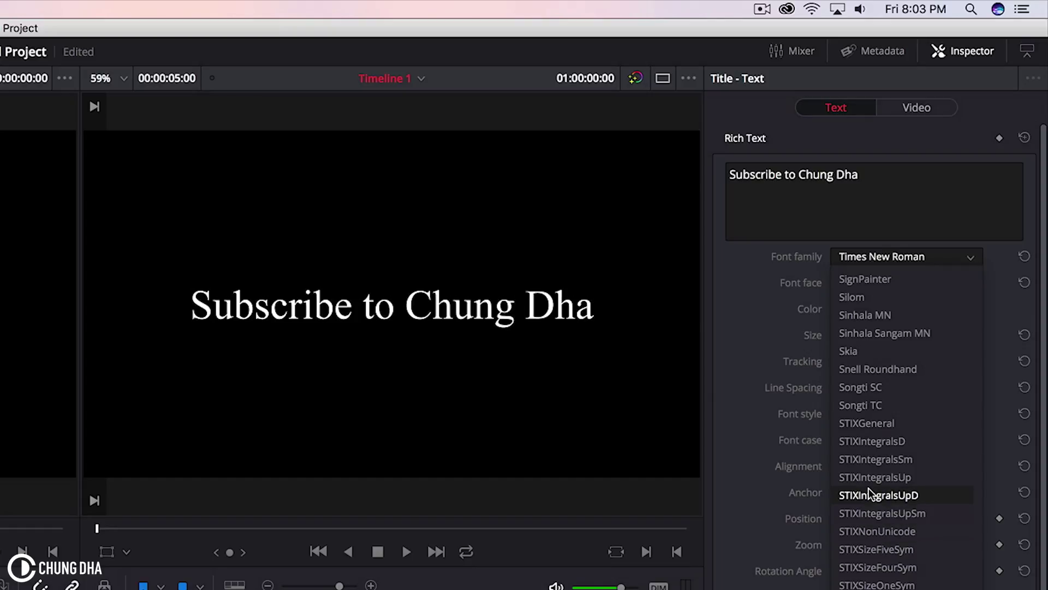
{"action": "type", "text": "din"}
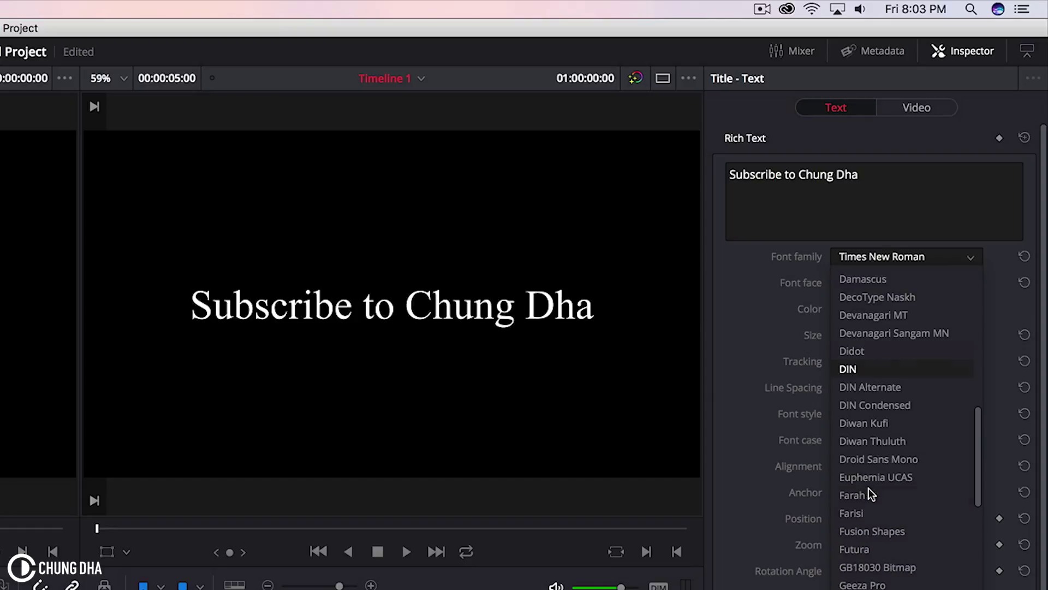
{"action": "left_click", "coordinate": [874, 405]}
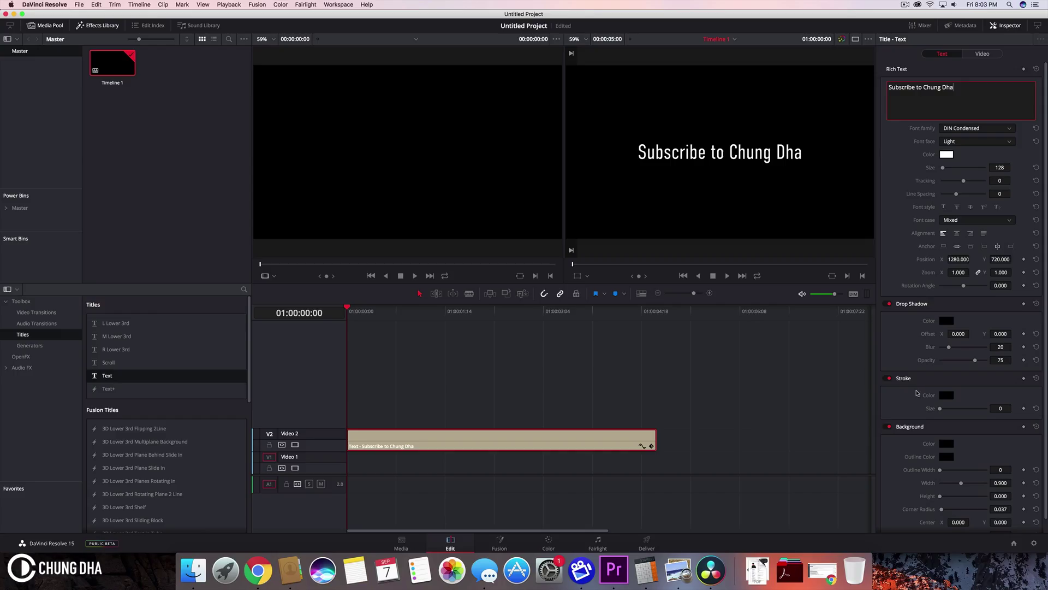
{"action": "scroll", "coordinate": [918, 394], "scroll_direction": "down", "scroll_amount": 2}
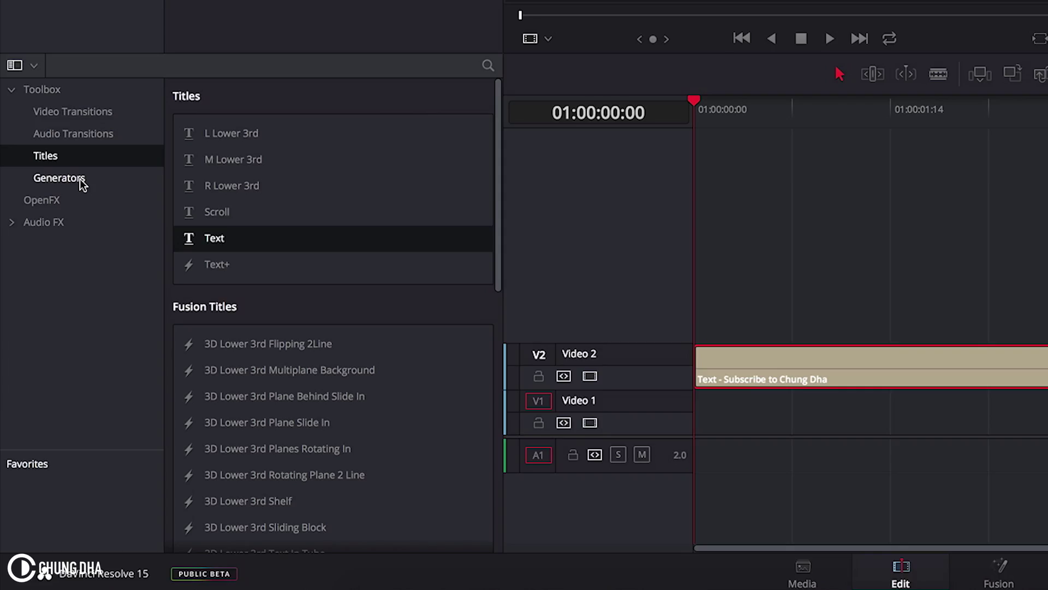
Step: Add a Solid Color generator clip on Video 1 under the title and select it
{"action": "left_click", "coordinate": [30, 345]}
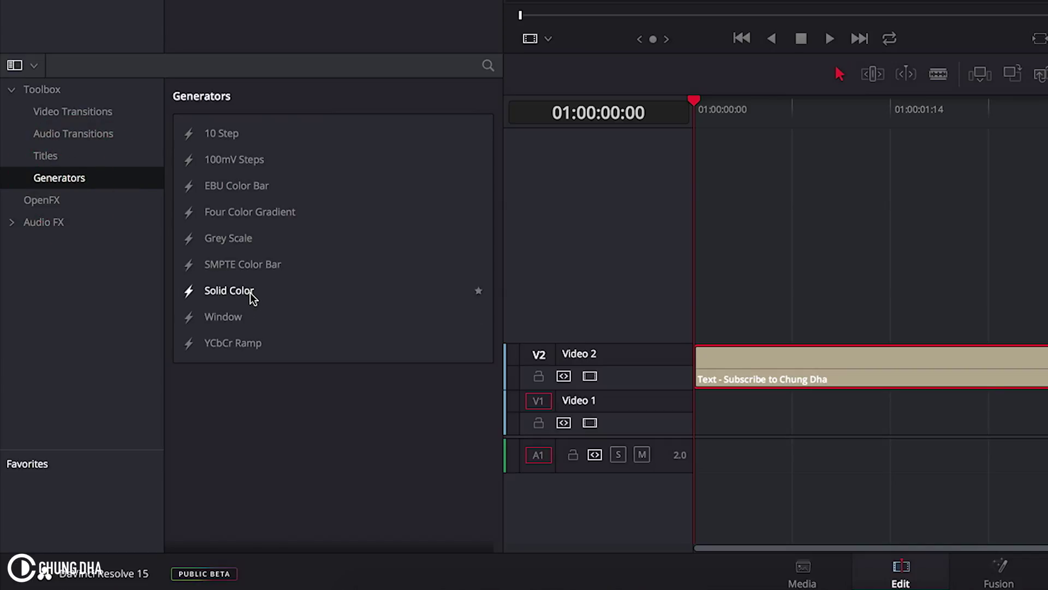
{"action": "left_click_drag", "start_coordinate": [250, 297], "coordinate": [266, 294]}
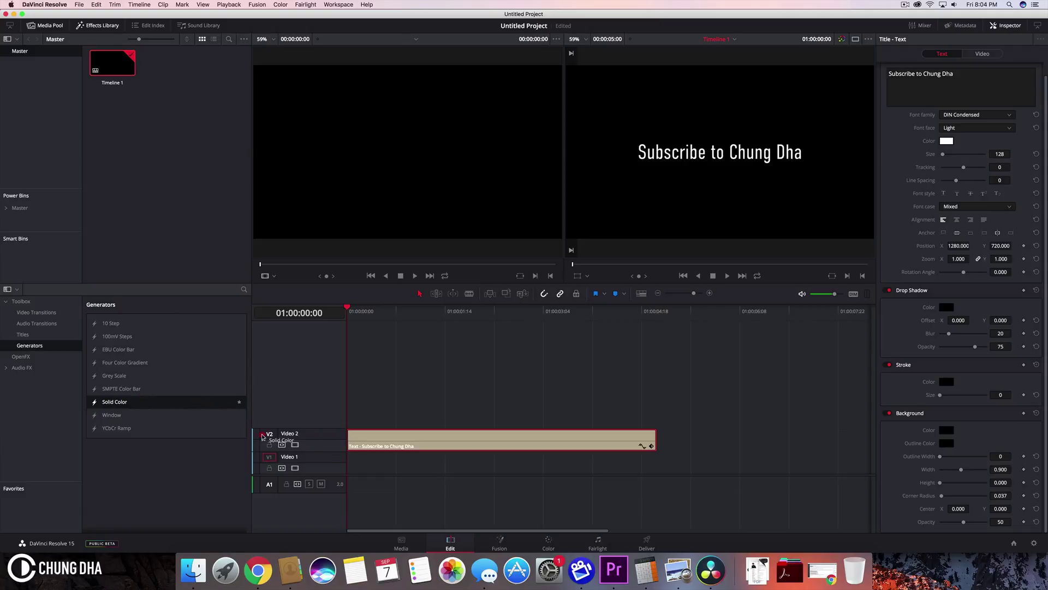
{"action": "left_click_drag", "start_coordinate": [136, 401], "coordinate": [350, 465]}
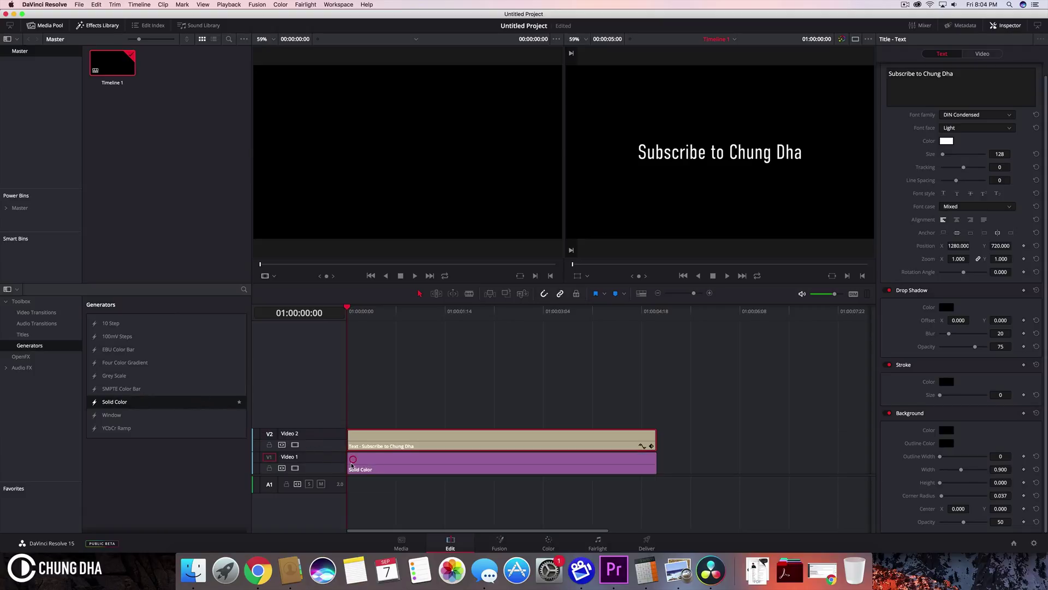
{"action": "left_click", "coordinate": [454, 465]}
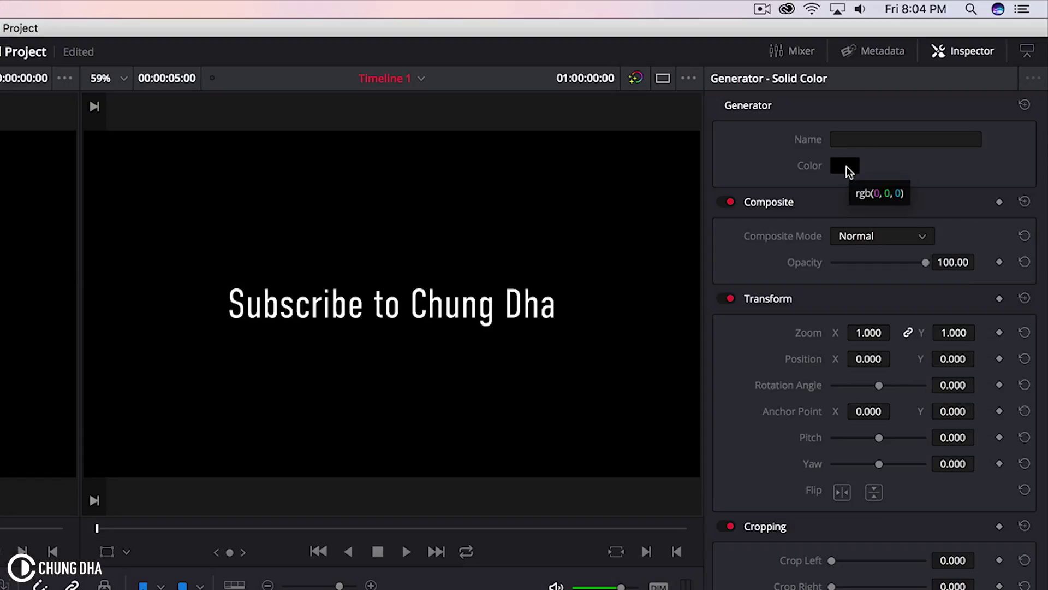
Step: Pick a blue from the Spectrum view as the Solid Color background and confirm it
{"action": "left_click", "coordinate": [846, 166]}
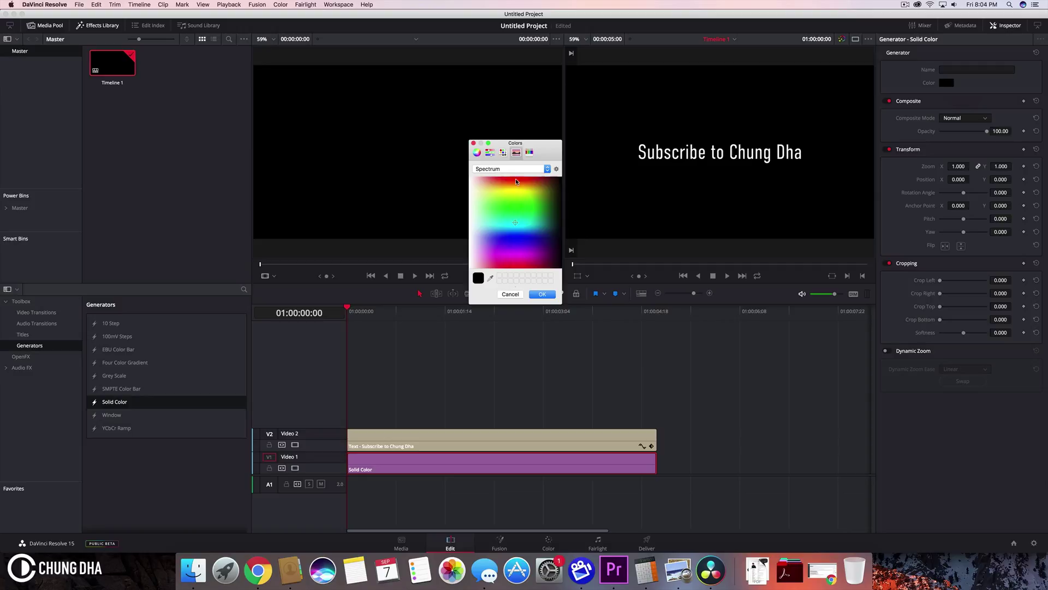
{"action": "left_click_drag", "start_coordinate": [546, 142], "coordinate": [659, 142]}
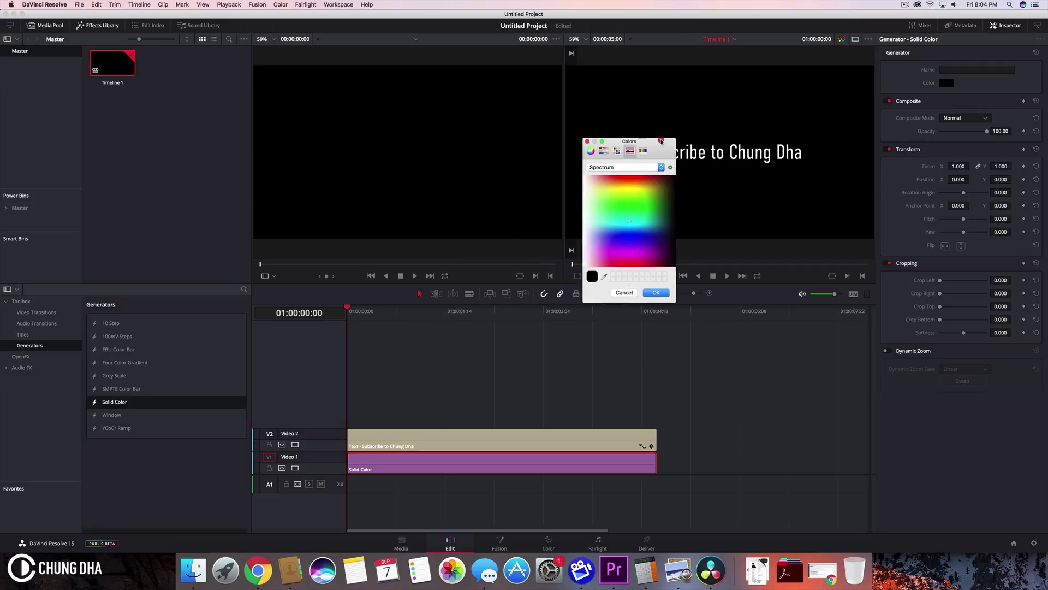
{"action": "left_click", "coordinate": [590, 152]}
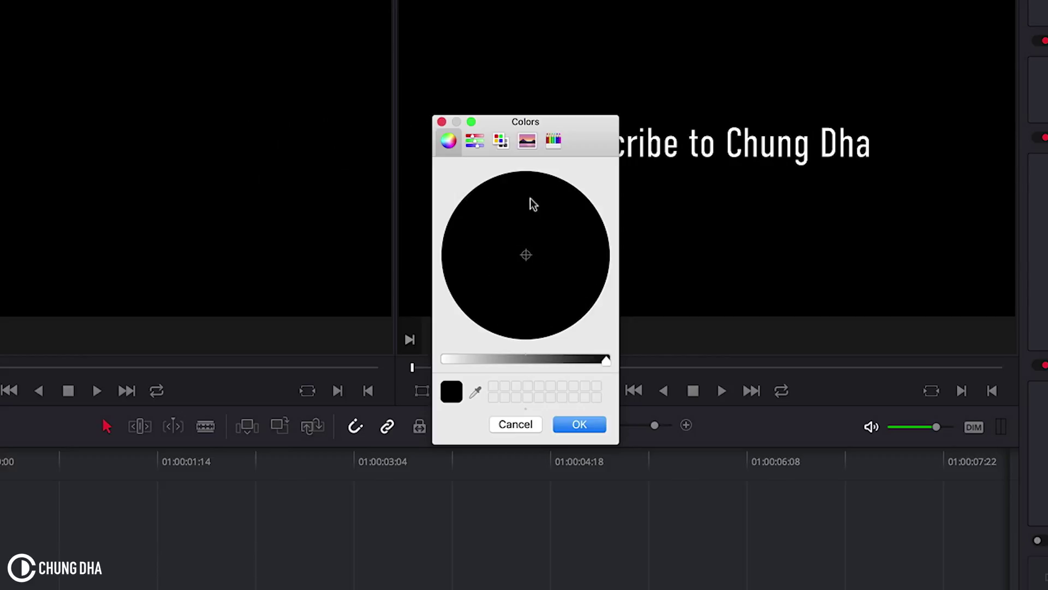
{"action": "left_click", "coordinate": [527, 142]}
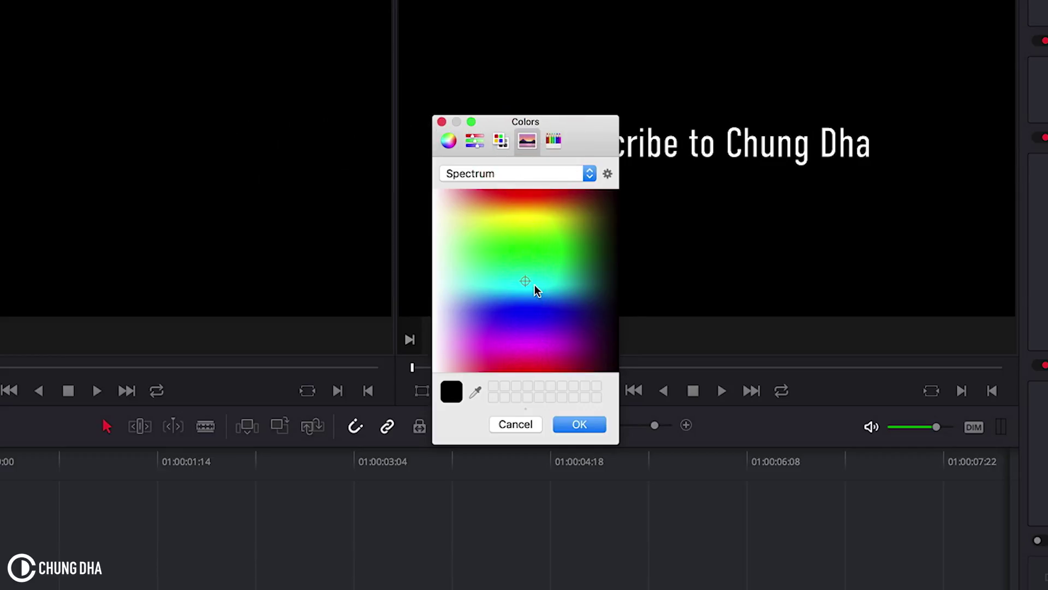
{"action": "left_click_drag", "start_coordinate": [534, 285], "coordinate": [552, 316]}
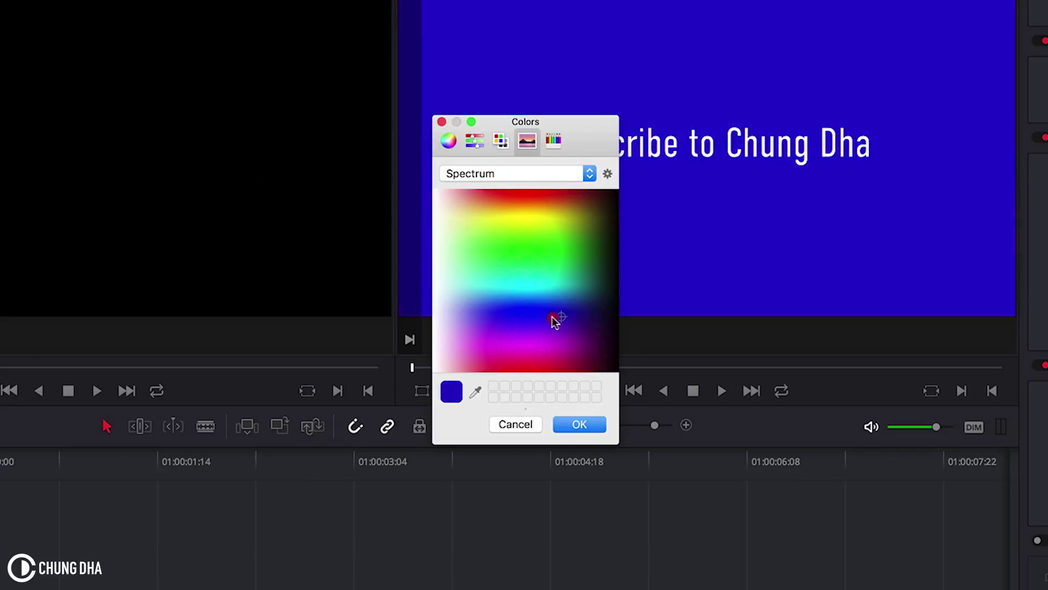
{"action": "left_click", "coordinate": [579, 424]}
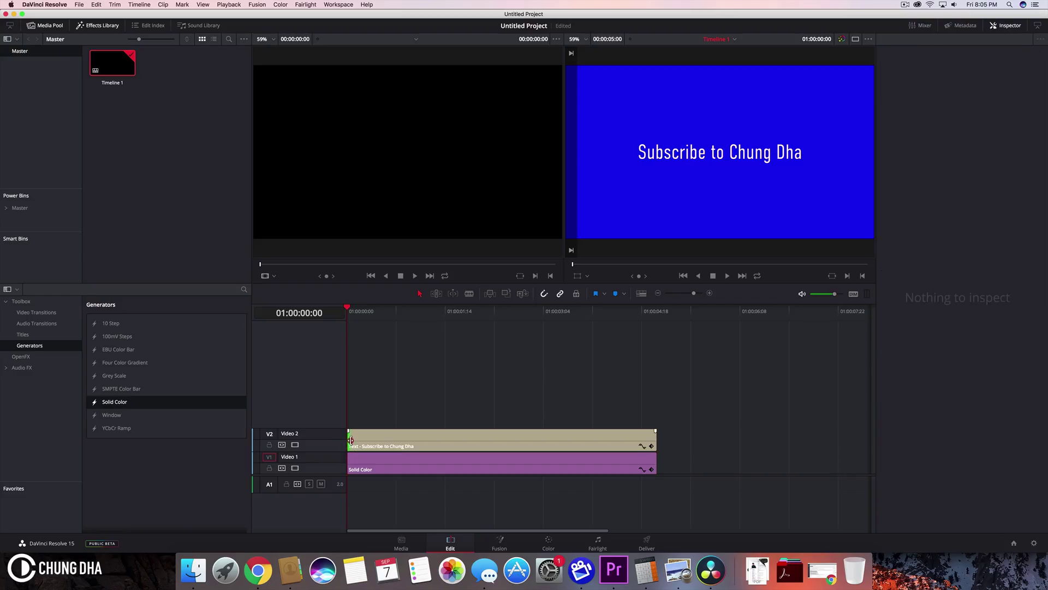
Step: Trim the title clip's start later and its end earlier than the blue background
{"action": "left_click_drag", "start_coordinate": [351, 442], "coordinate": [413, 444]}
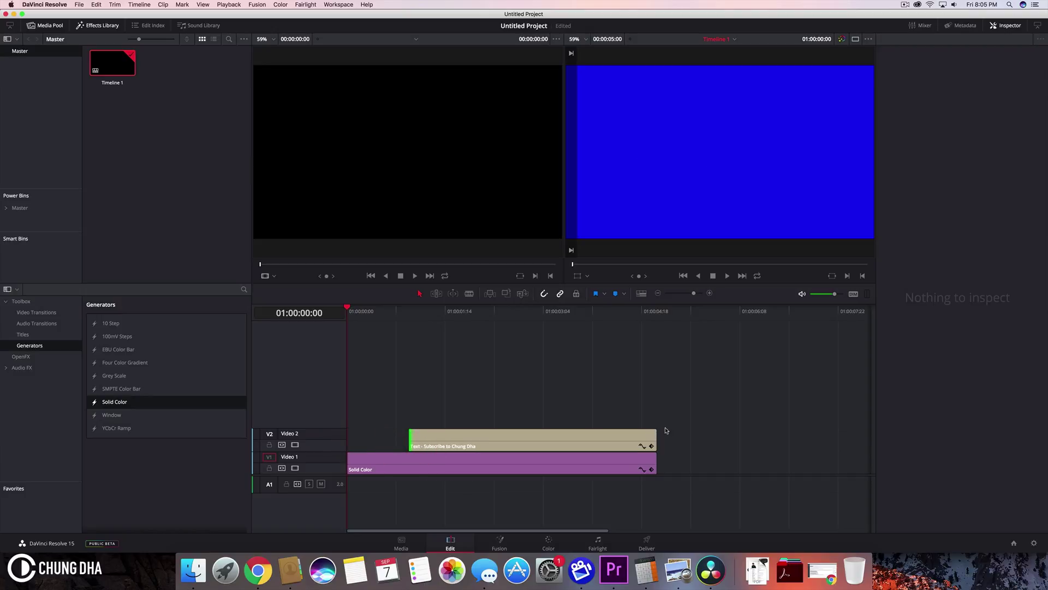
{"action": "left_click_drag", "start_coordinate": [653, 443], "coordinate": [605, 443]}
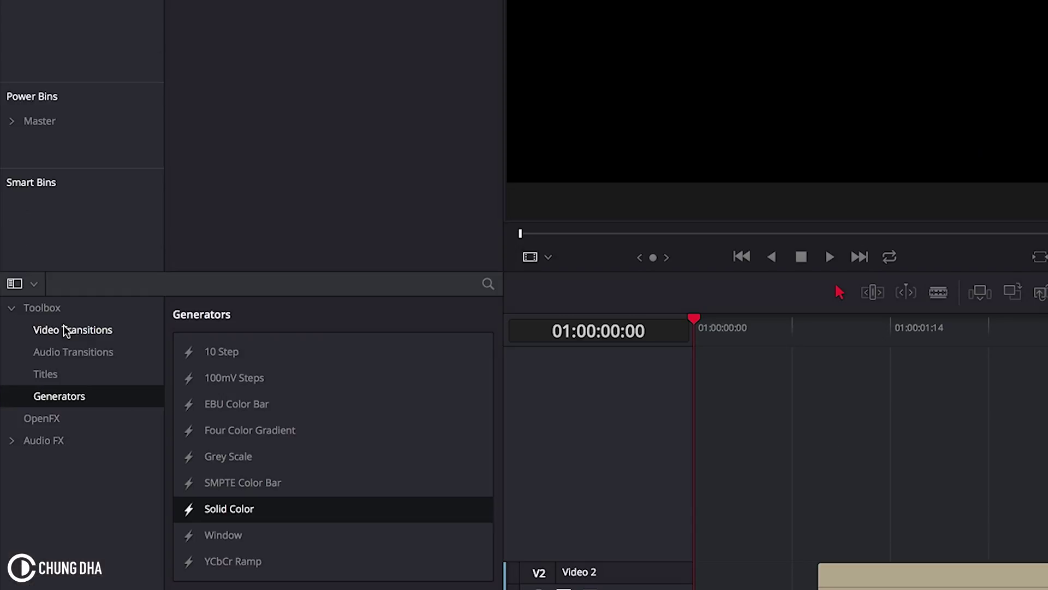
Step: Apply an Additive Dissolve to the title clip's start and preview playback
{"action": "left_click", "coordinate": [36, 312]}
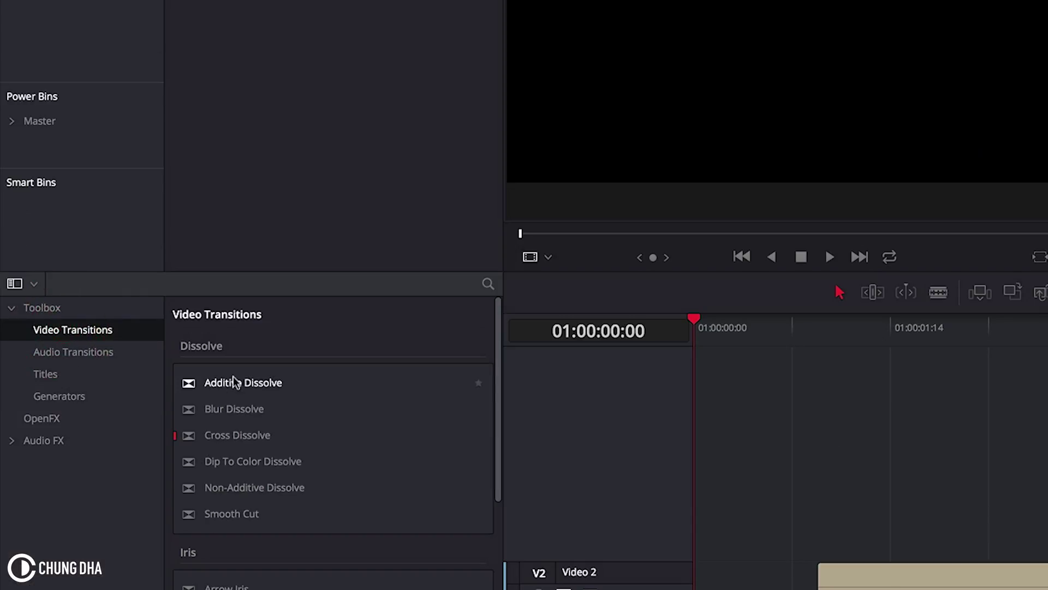
{"action": "left_click", "coordinate": [247, 387]}
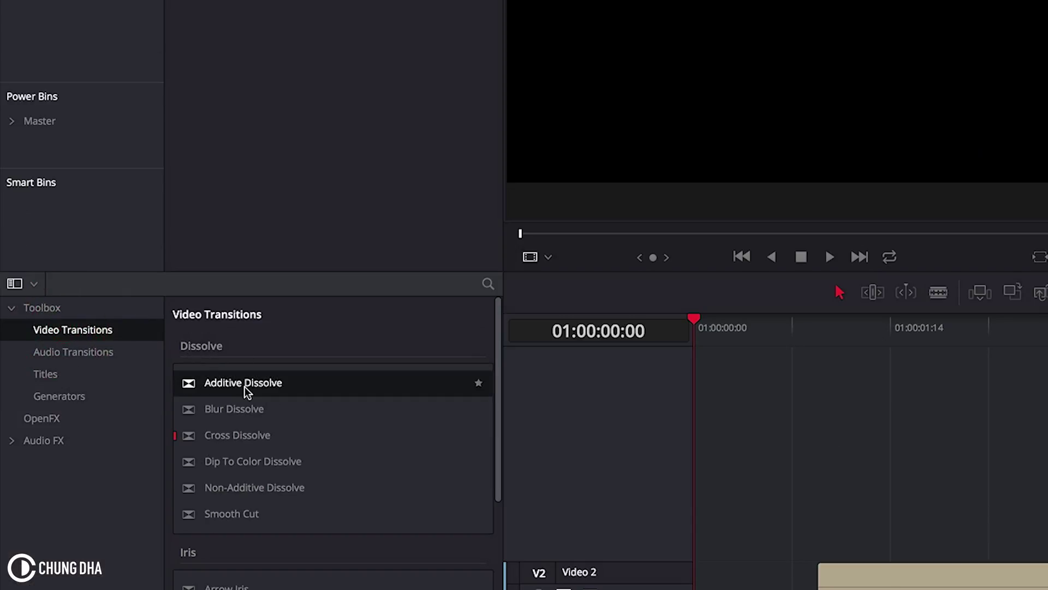
{"action": "left_click_drag", "start_coordinate": [247, 390], "coordinate": [647, 469]}
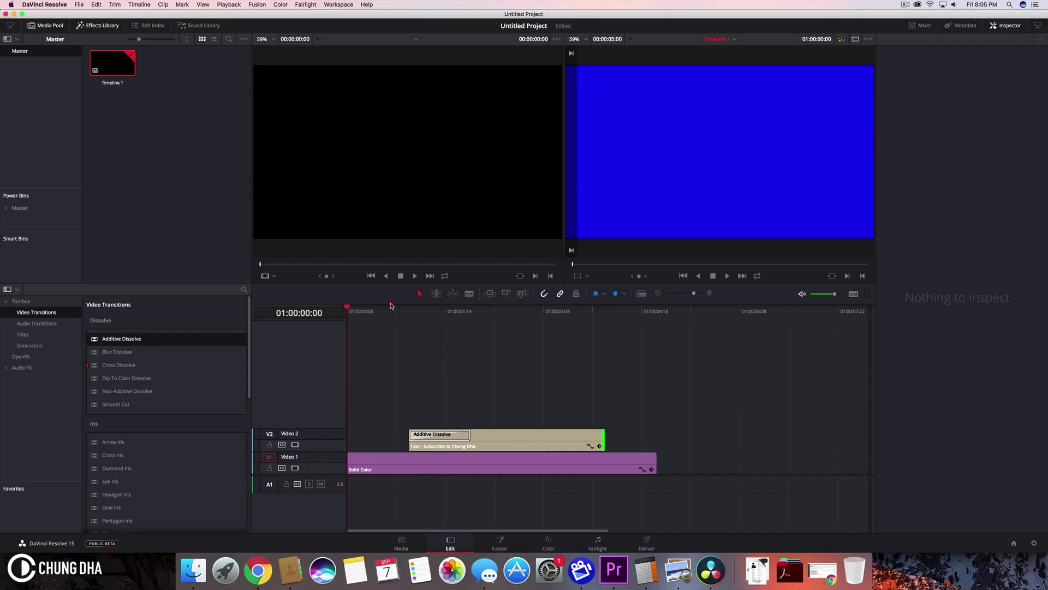
{"action": "key", "text": "space"}
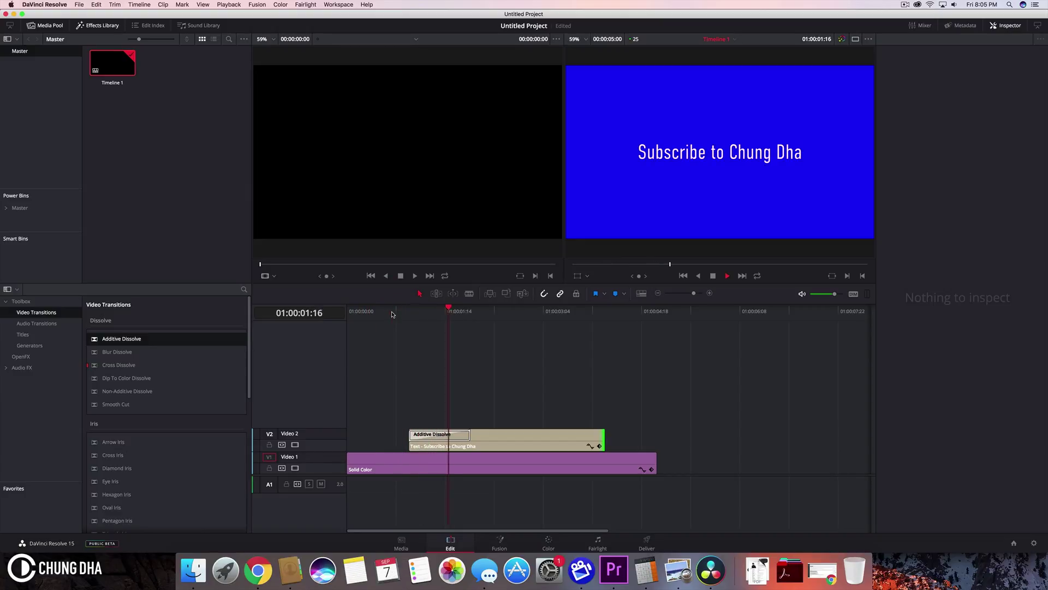
{"action": "left_click", "coordinate": [359, 313]}
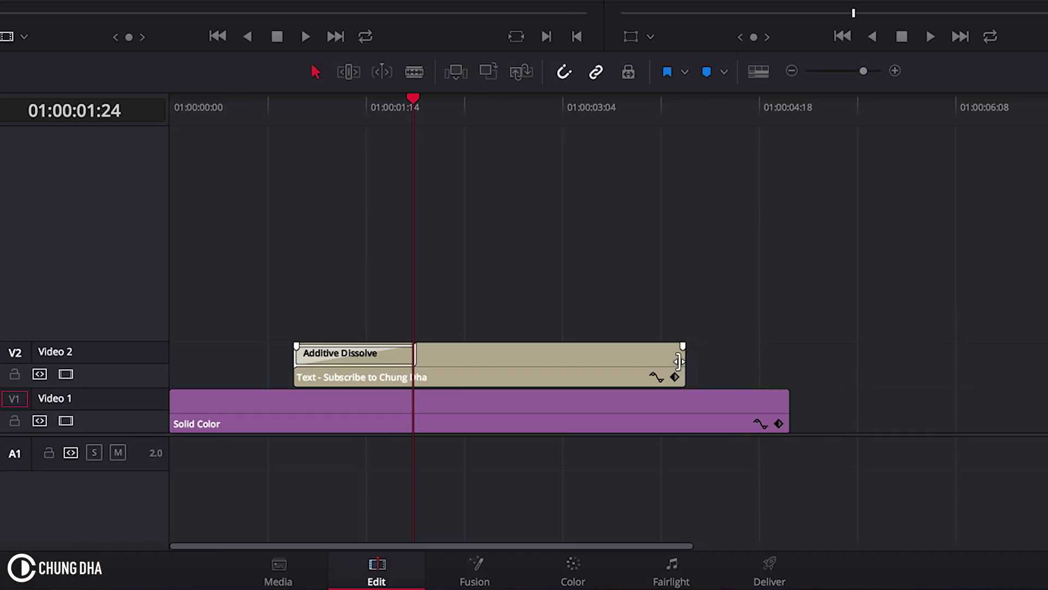
Step: Add a 6 frame Cross Dissolve at the title clip's end
{"action": "right_click", "coordinate": [685, 360]}
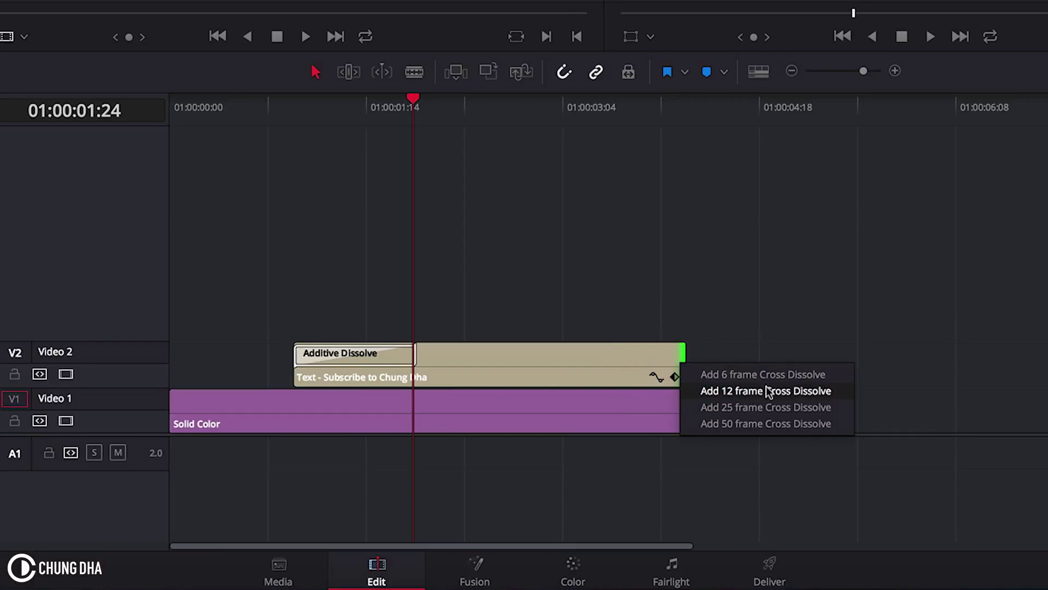
{"action": "left_click", "coordinate": [766, 390]}
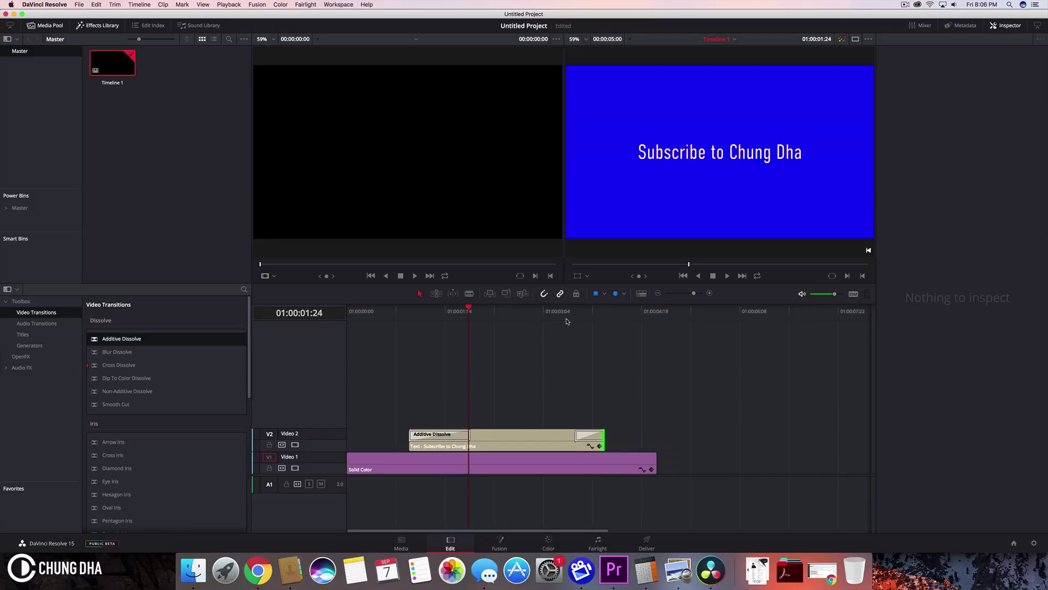
{"action": "left_click_drag", "start_coordinate": [566, 312], "coordinate": [567, 313]}
{"action": "key", "text": "space"}
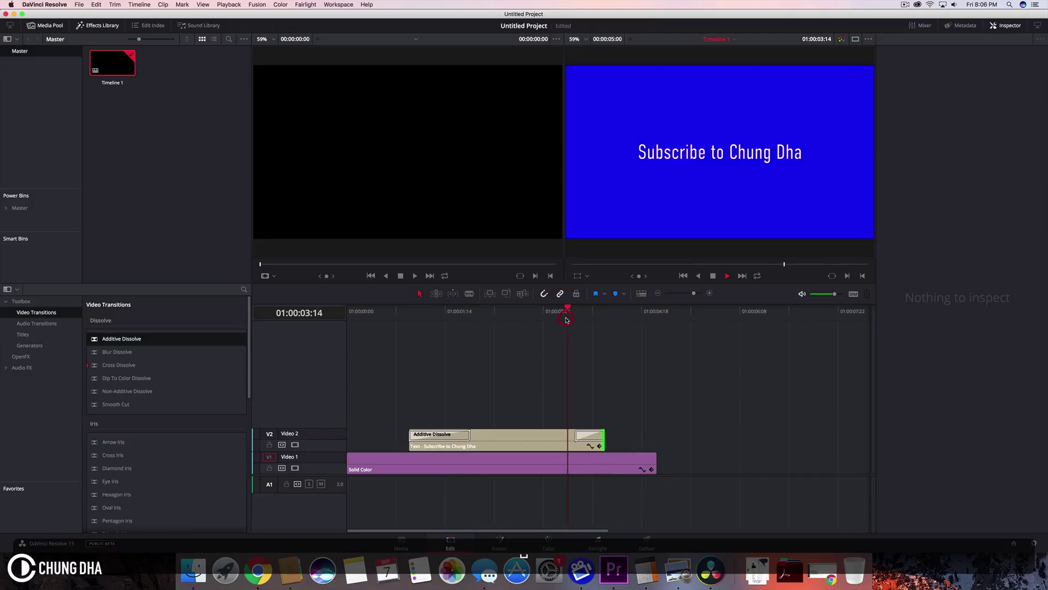
{"action": "left_click", "coordinate": [396, 312]}
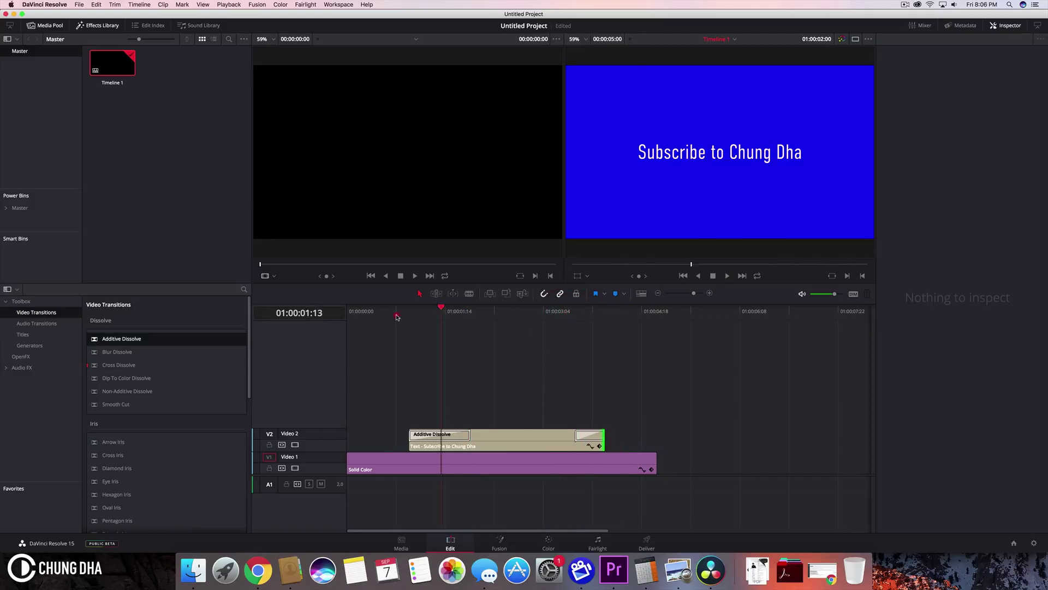
{"action": "key", "text": "space"}
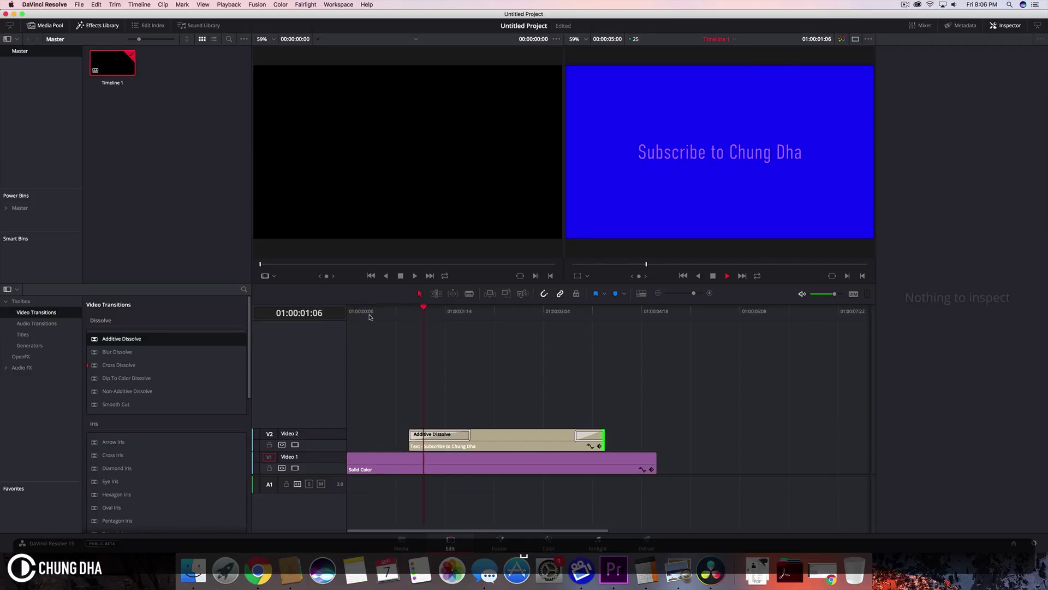